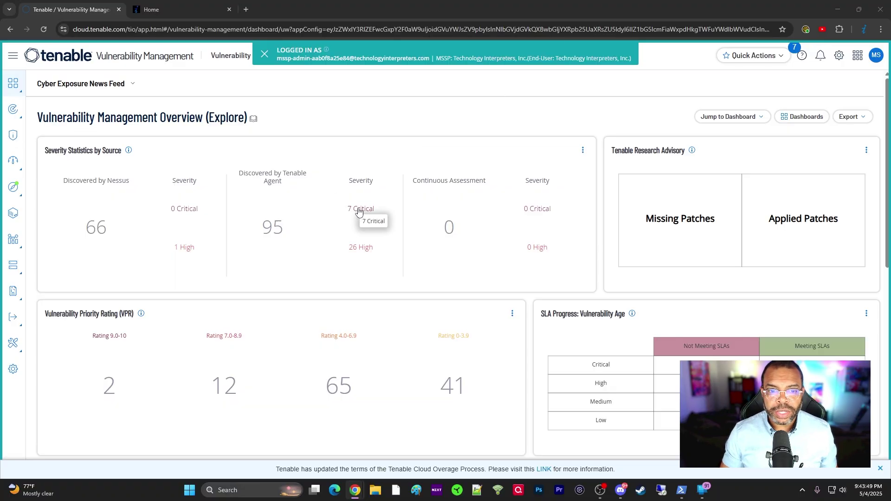
Step: Open the 7 critical findings discovered by Tenable Agent from the overview dashboard
left_click(358, 215)
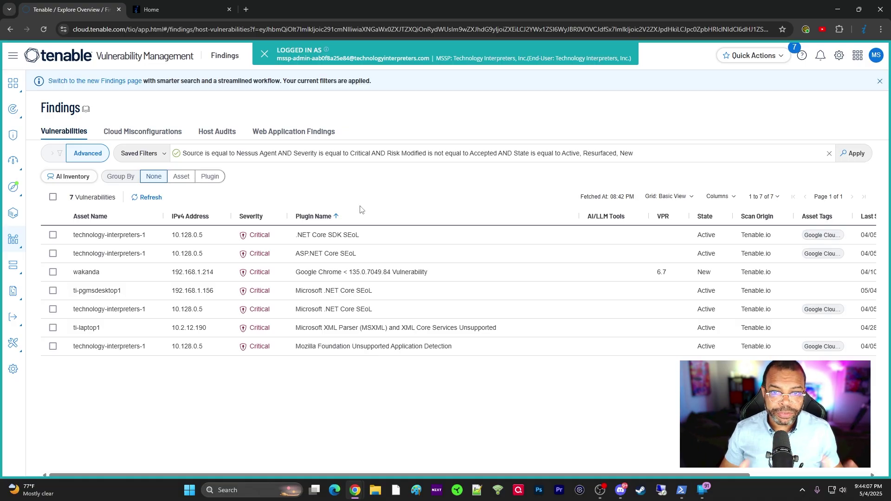
Step: Open the .NET Core SDK SEoL finding and highlight its CVSSV3 and CVSSV2 vector strings
left_click(328, 240)
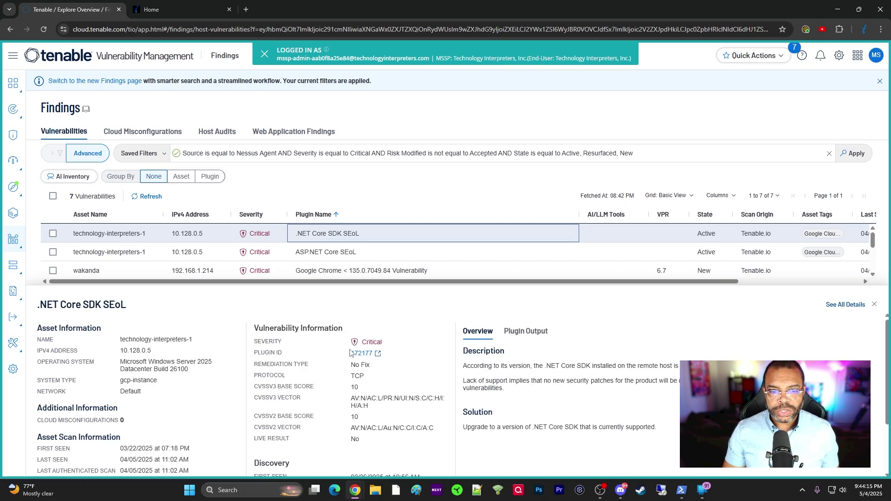
scroll(382, 344, "down", 1)
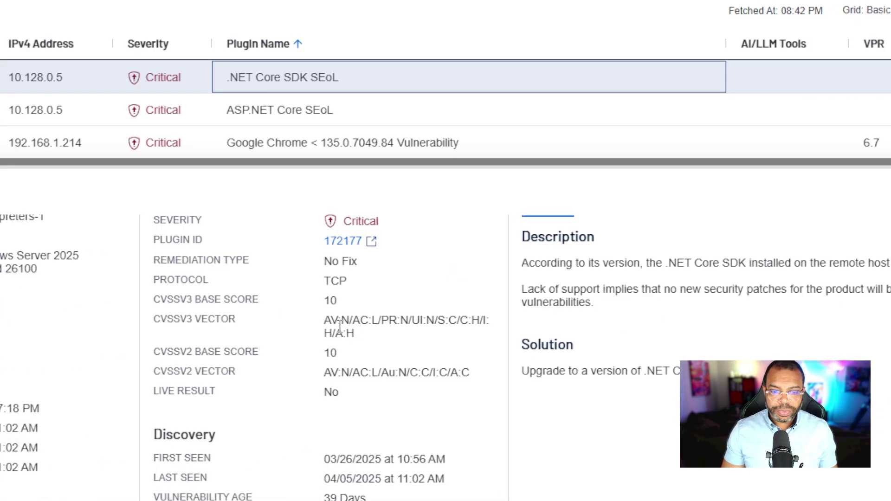
left_click_drag(324, 320, 372, 320)
left_click_drag(154, 320, 247, 333)
left_click(330, 325)
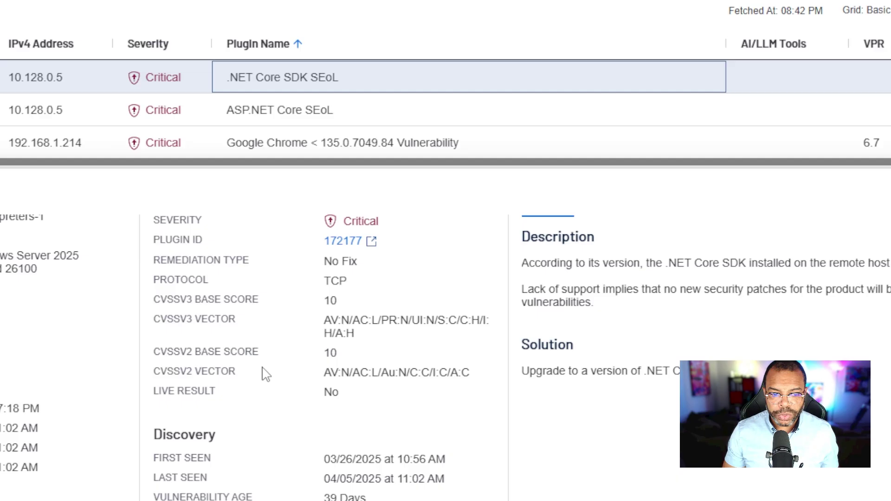
left_click_drag(149, 372, 257, 377)
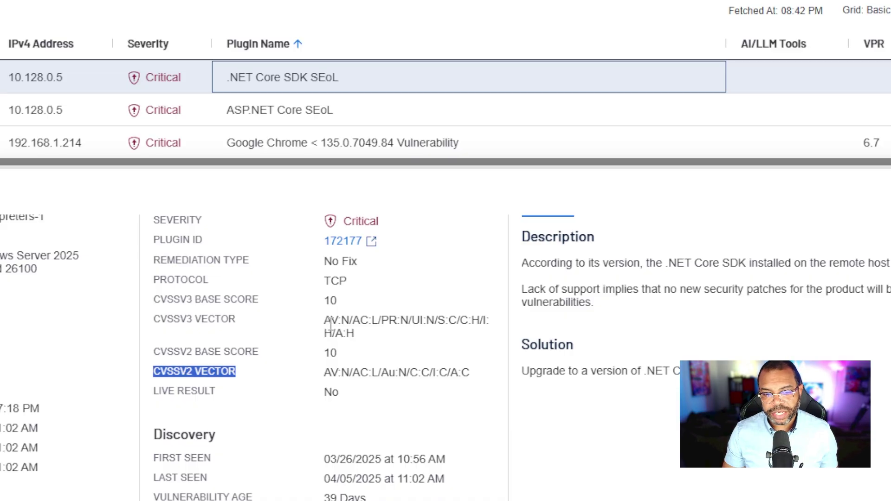
left_click_drag(326, 325, 388, 349)
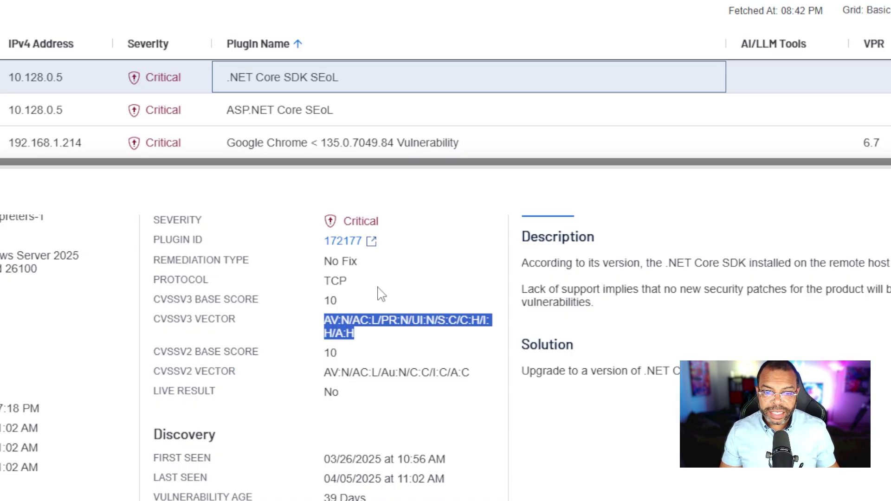
left_click(367, 322)
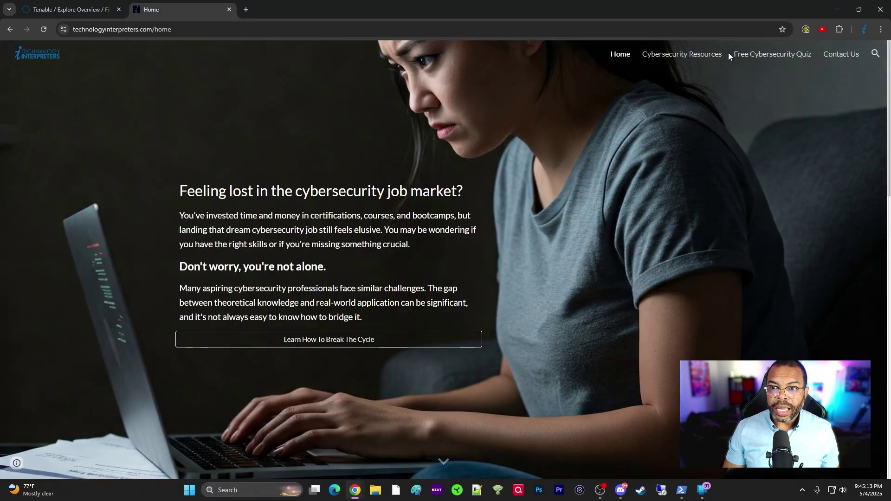
Step: Go to Technology Interpreters' Cybersecurity Resources page and open its CVSS v3 Calculator link
left_click(685, 61)
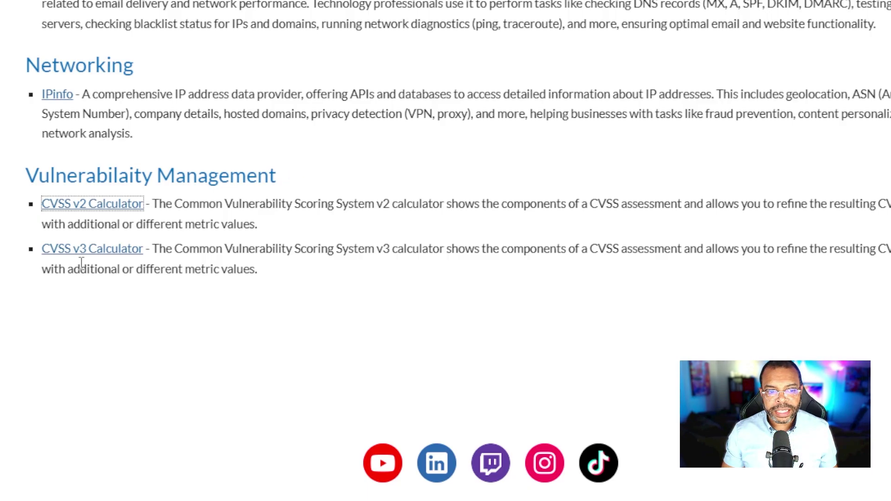
left_click(90, 250)
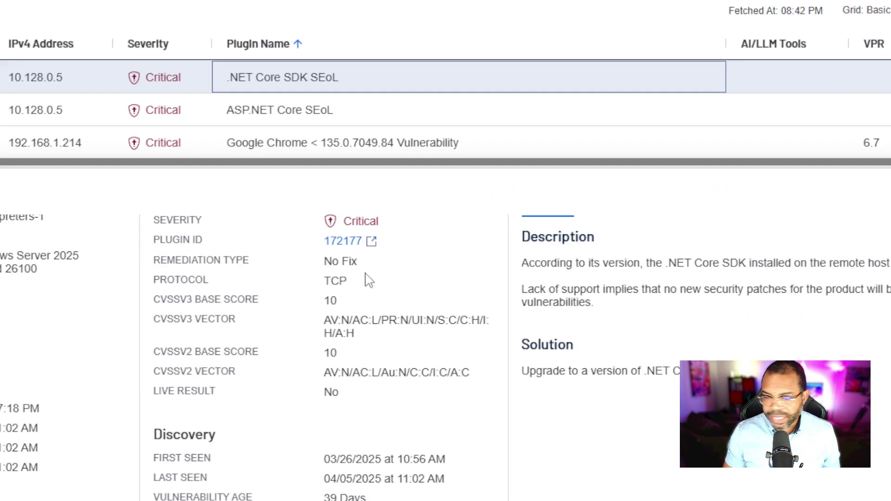
Step: Match AV:N in the .NET CVSSv3 vector to the calculator's Attack Vector (AV) metric
scroll(370, 281, "down", 2)
scroll(369, 280, "up", 2)
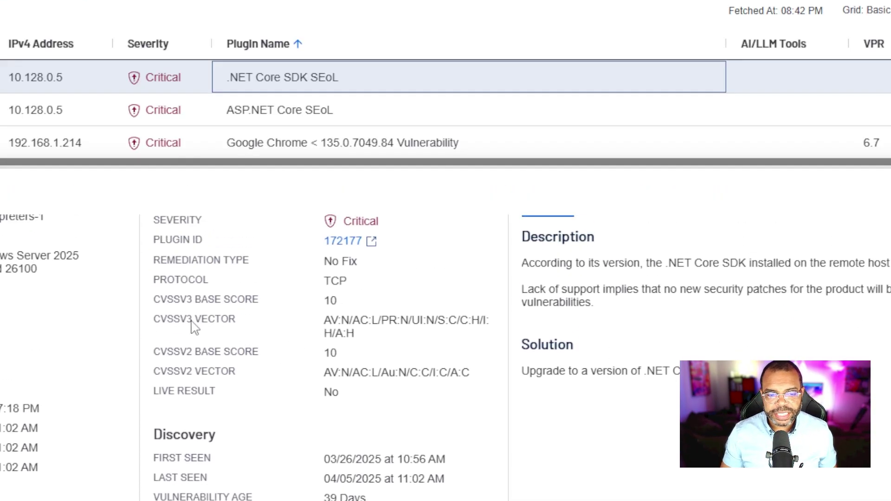
left_click_drag(324, 326, 354, 327)
left_click(344, 325)
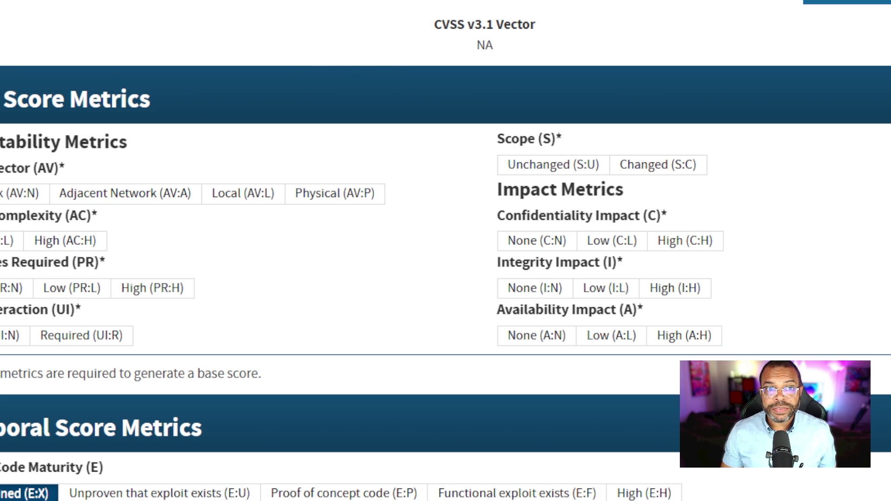
scroll(112, 151, "down", 2)
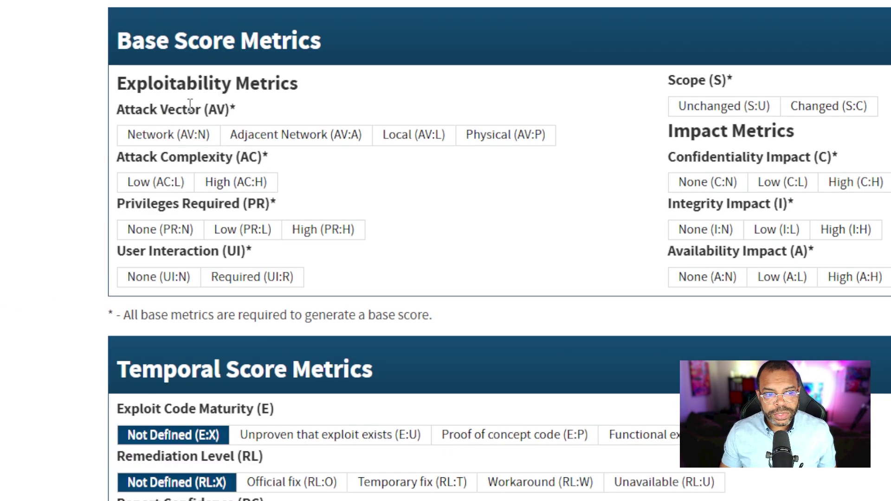
left_click_drag(151, 109, 229, 109)
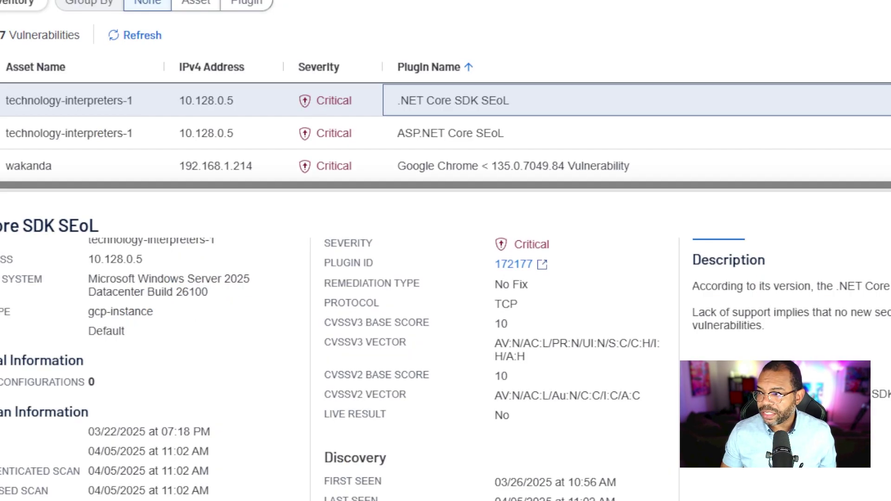
left_click_drag(495, 343, 516, 348)
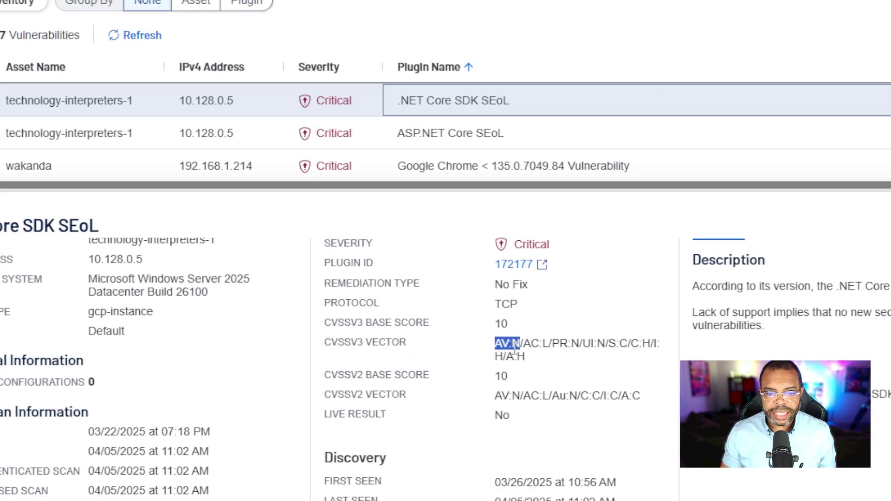
left_click(518, 346)
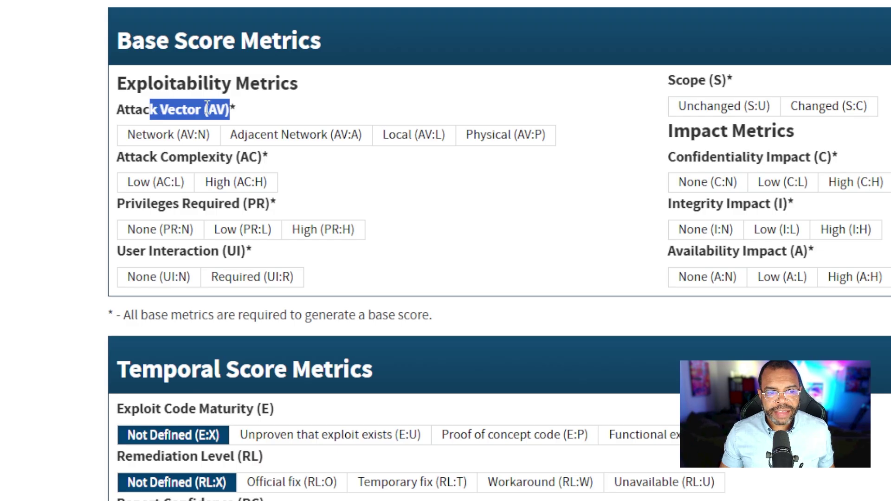
left_click(201, 139)
mouse_move(201, 142)
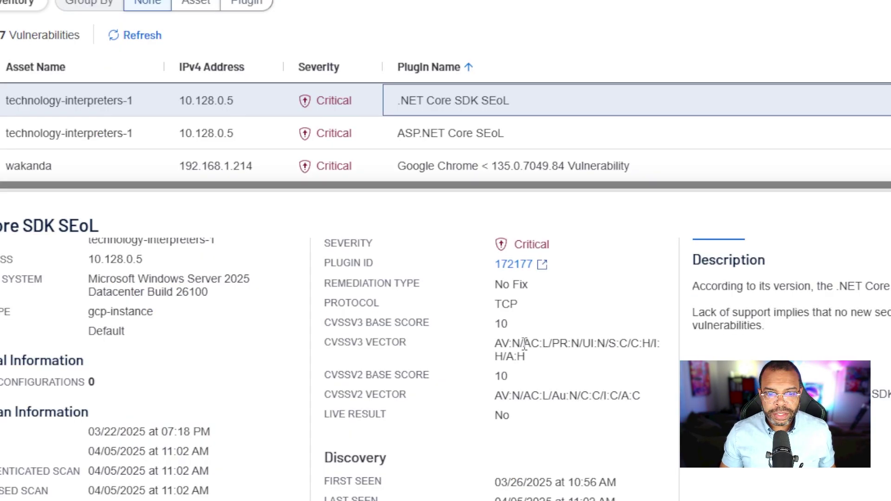
left_click_drag(523, 346, 551, 348)
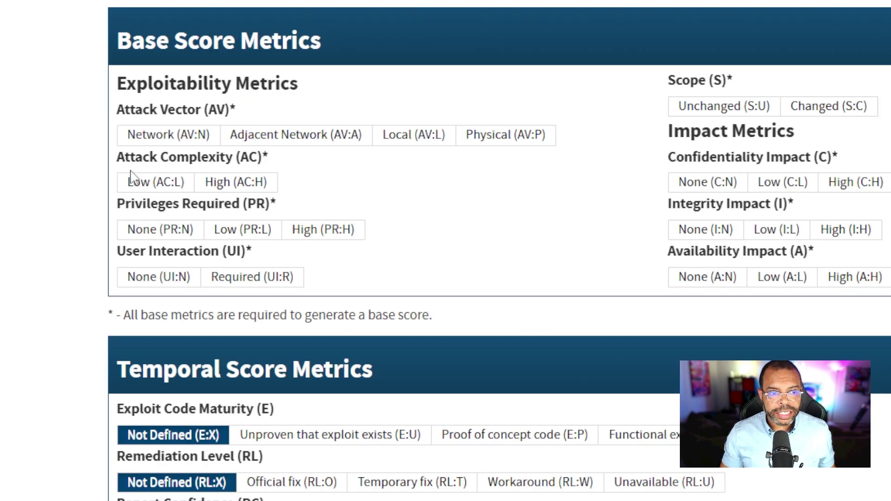
mouse_move(254, 165)
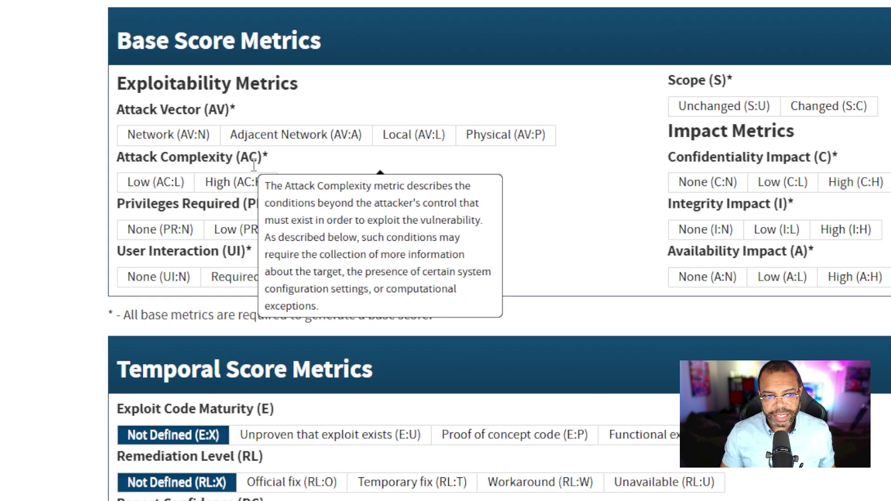
mouse_move(139, 185)
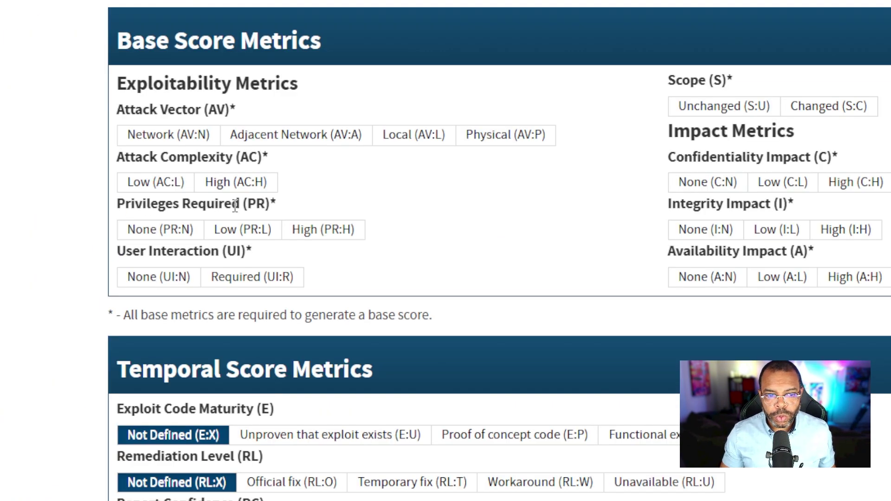
mouse_move(151, 232)
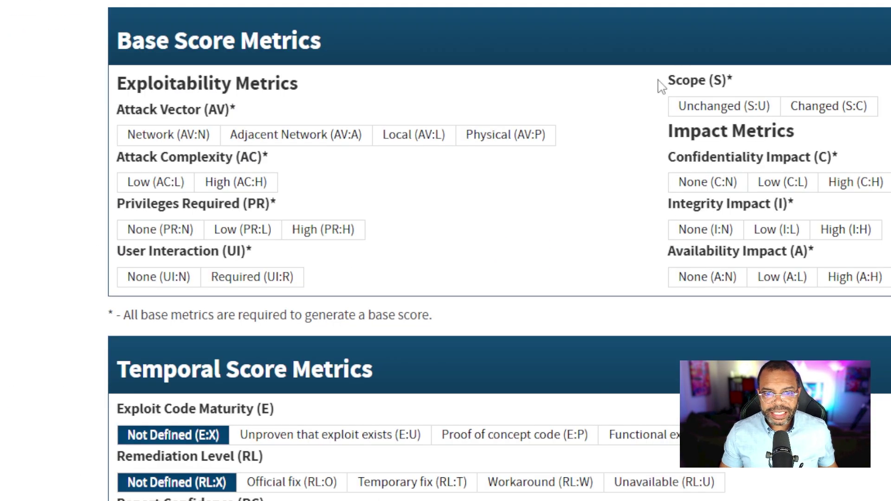
Step: Compare S:C and C:H in the .NET vector with the Scope, Confidentiality and Integrity Impact metrics
left_click_drag(658, 80, 735, 94)
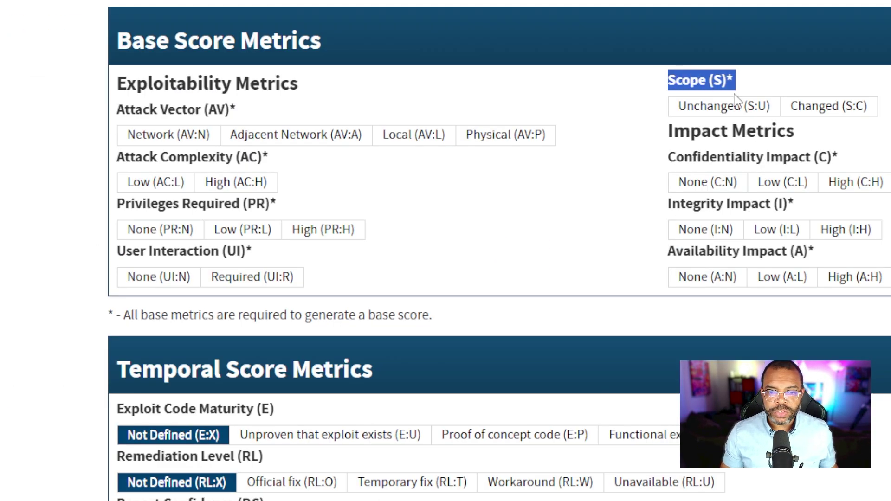
left_click(738, 94)
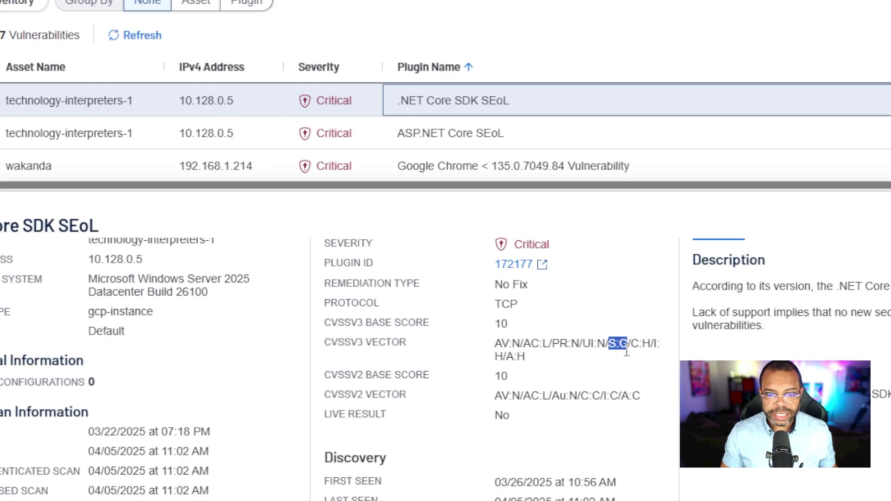
double_click(641, 344)
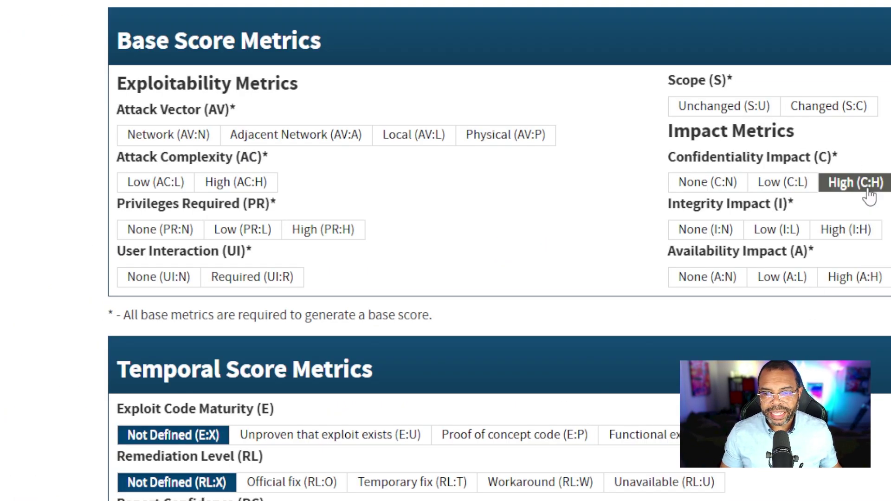
mouse_move(786, 159)
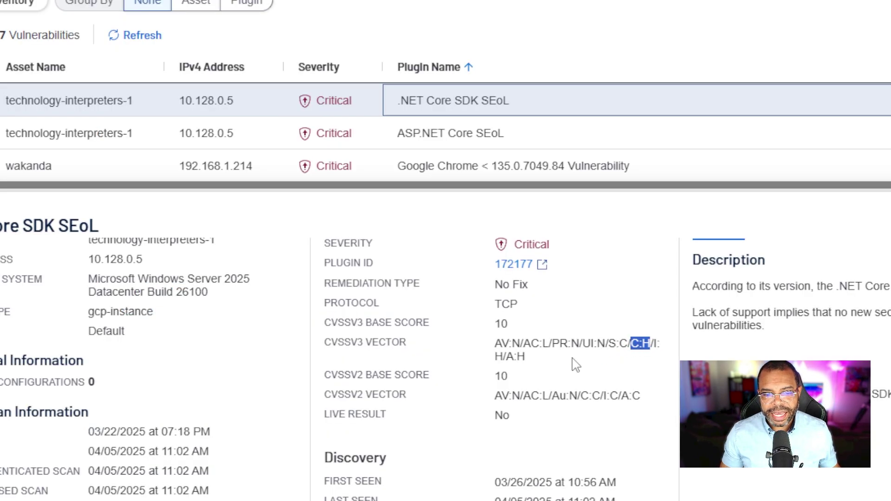
left_click(613, 360)
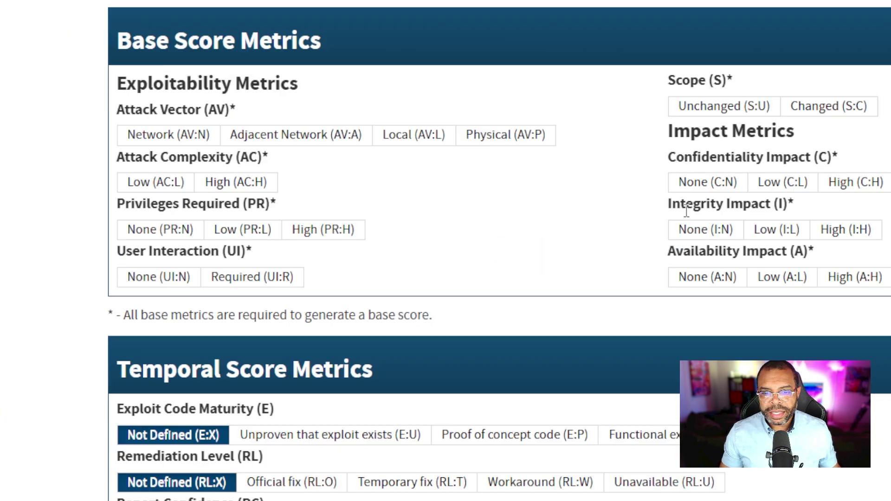
left_click_drag(681, 205, 762, 223)
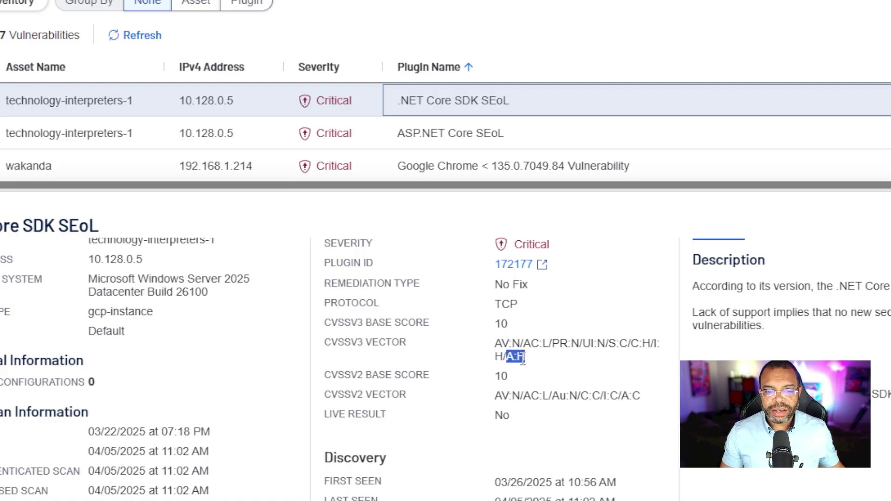
Step: Match AV:N in the .NET CVSSv2 vector to the v2 calculator's Network Access Vector option
scroll(583, 358, "down", 2)
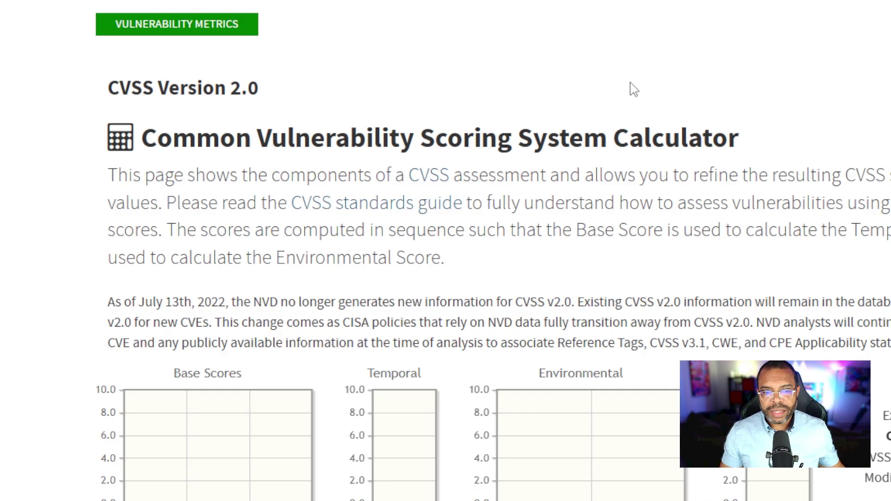
scroll(601, 119, "down", 7)
scroll(605, 107, "down", 3)
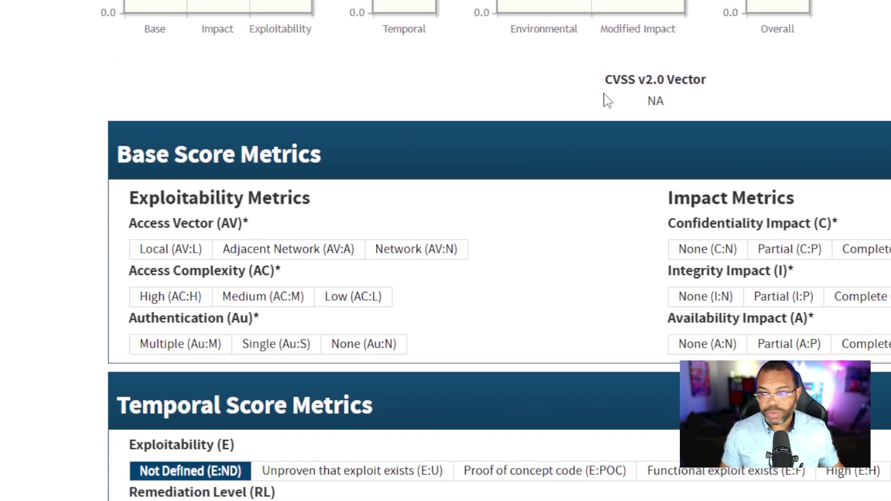
scroll(606, 83, "down", 3)
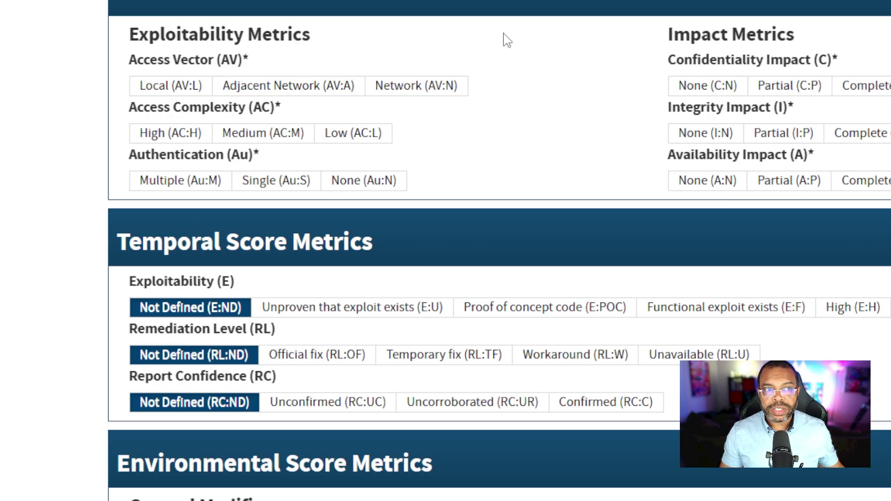
mouse_move(417, 87)
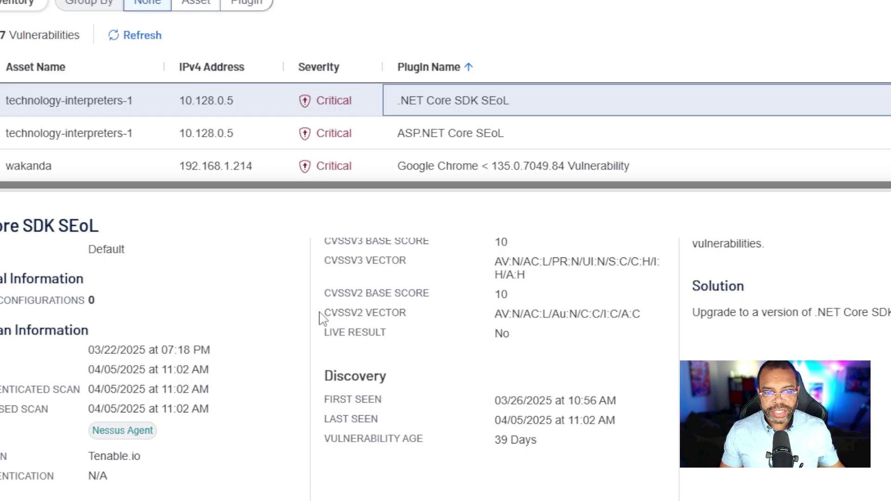
left_click_drag(322, 317, 435, 325)
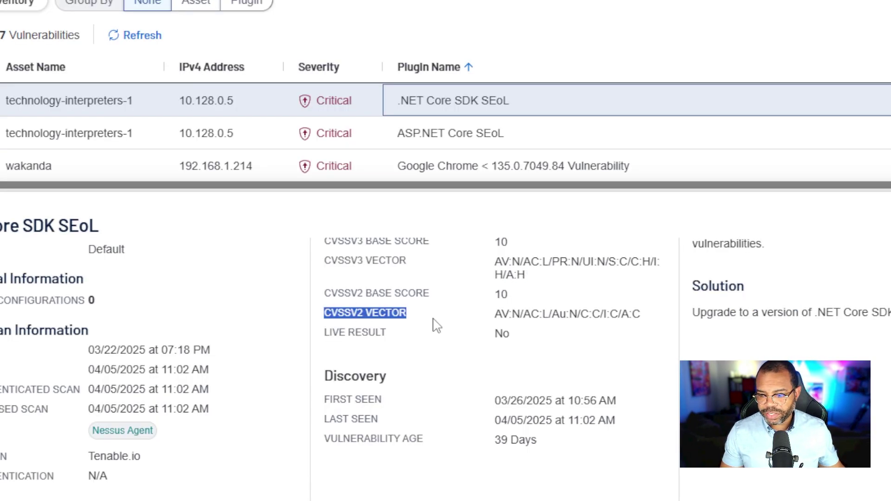
left_click_drag(493, 314, 522, 316)
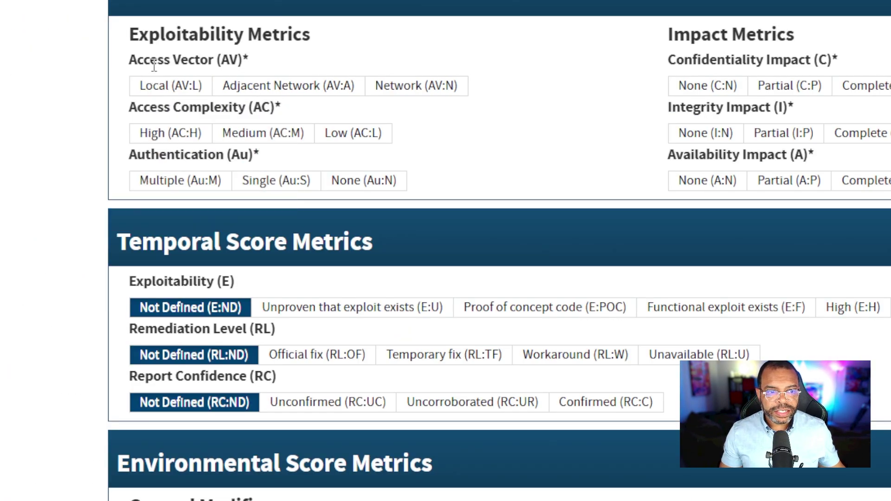
left_click_drag(129, 60, 222, 60)
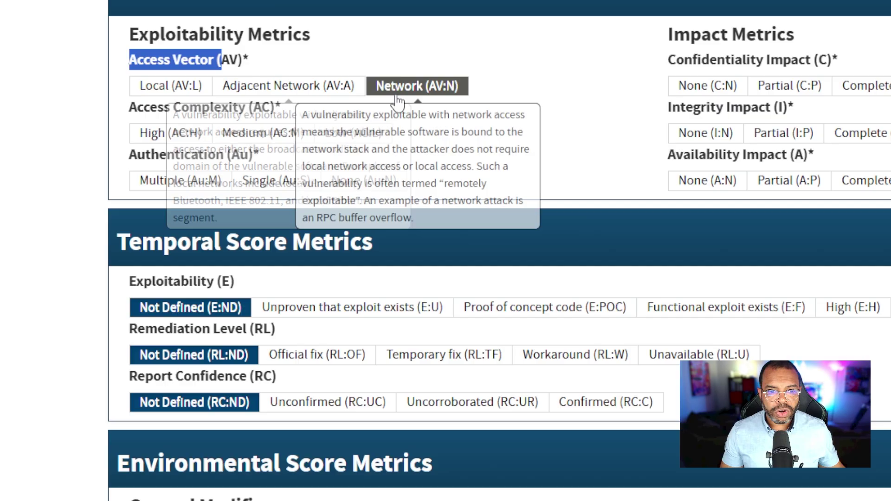
mouse_move(436, 100)
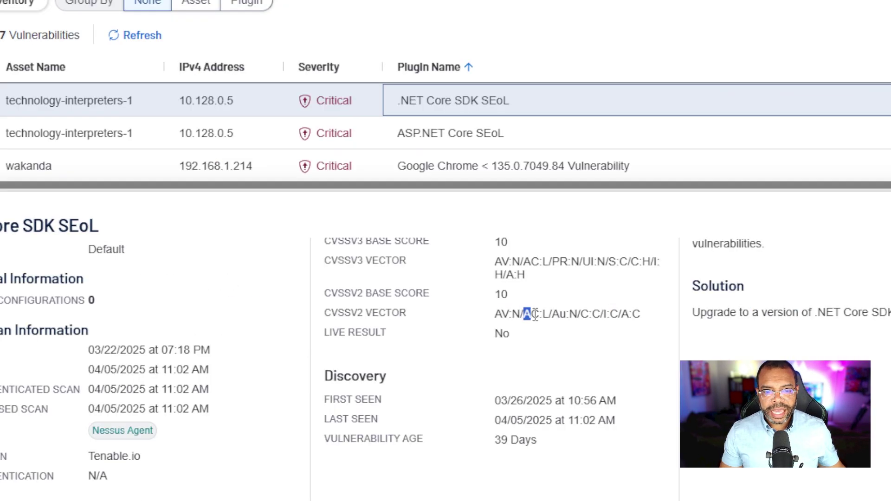
Step: Compare AC:L, Au:N and C:C with Low Access Complexity, the Authentication options and Confidentiality Impact
left_click_drag(531, 315, 549, 316)
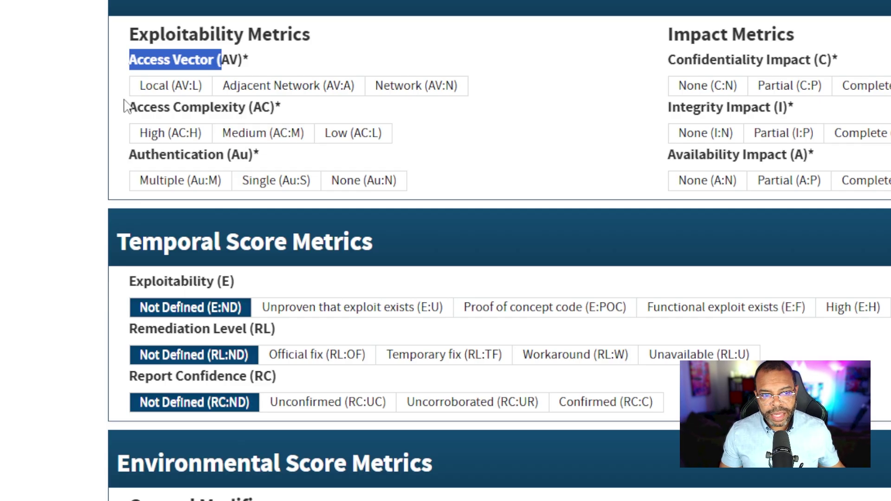
mouse_move(371, 140)
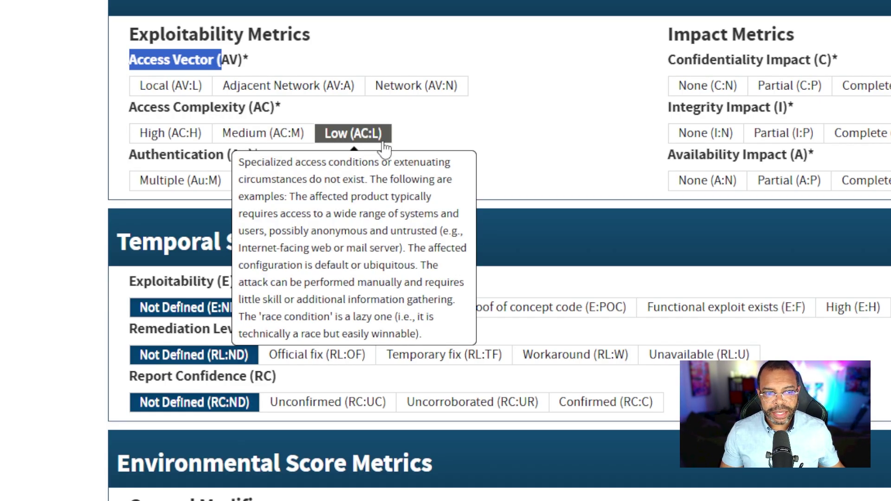
mouse_move(150, 137)
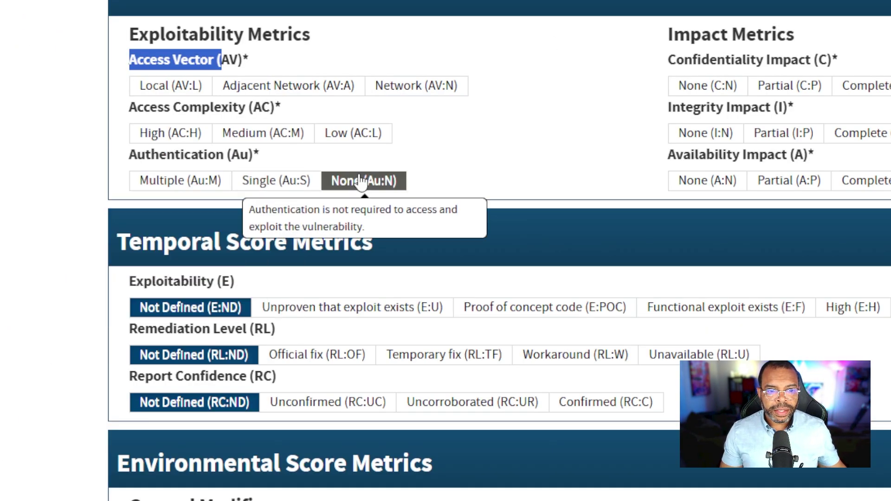
mouse_move(360, 196)
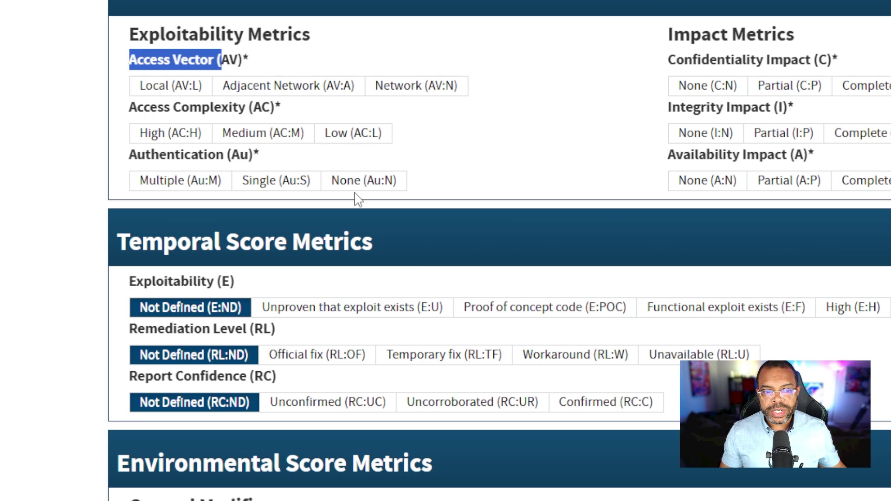
mouse_move(148, 191)
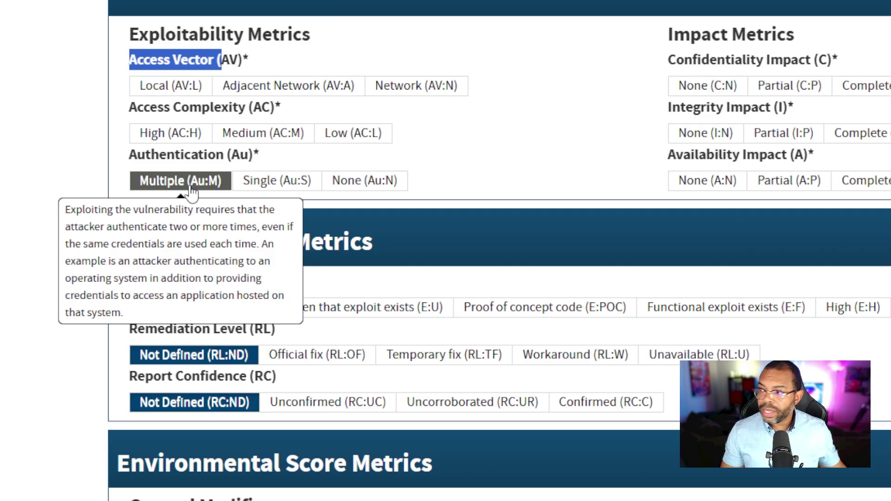
mouse_move(262, 189)
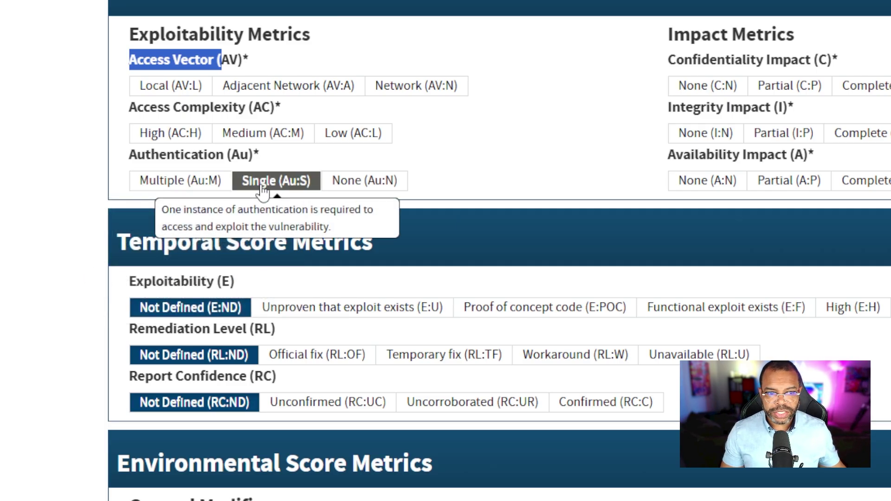
left_click_drag(592, 315, 599, 314)
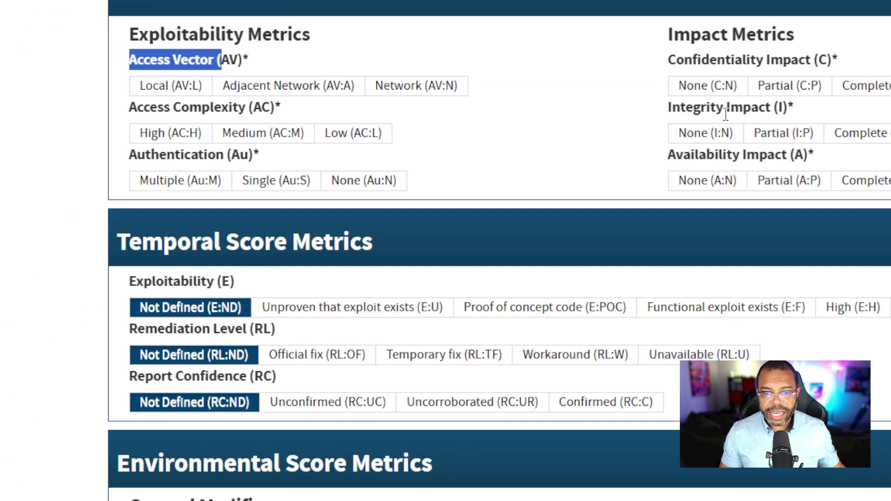
Step: Match I:C and A:C to Complete Integrity and Availability Impact, then close the .NET finding details
mouse_move(887, 144)
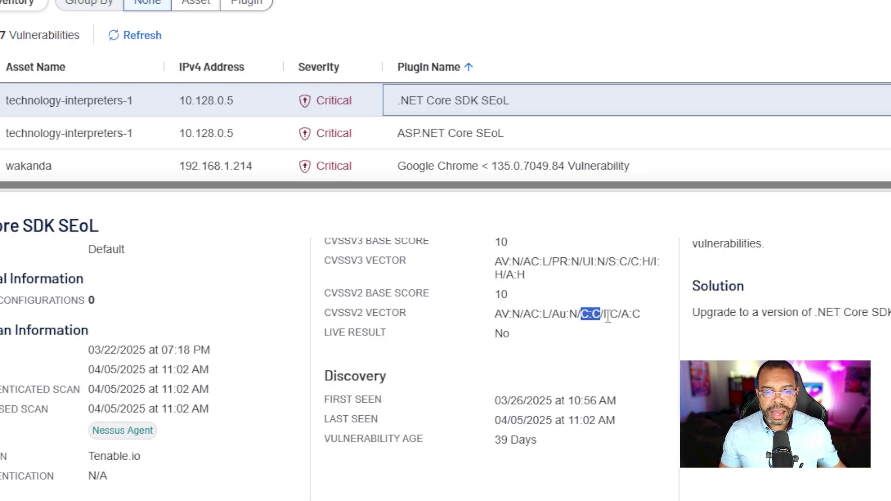
left_click_drag(604, 314, 620, 315)
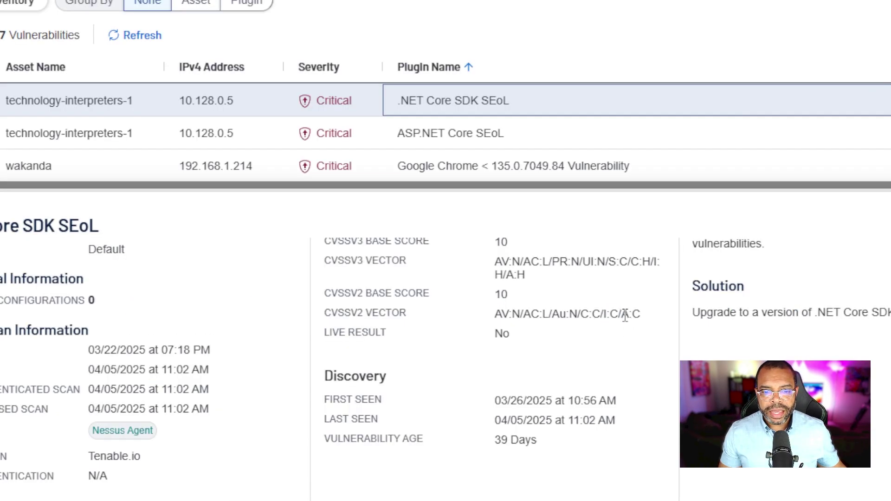
left_click_drag(622, 314, 650, 330)
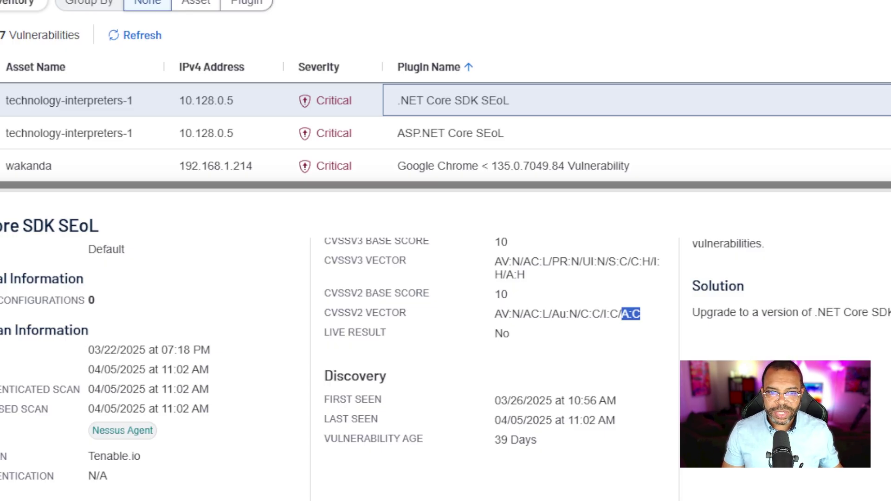
key("Escape")
Step: Open the Google Chrome < 135.0.7049.84 finding on wakanda and bring its CVSS vectors into view
left_click(513, 177)
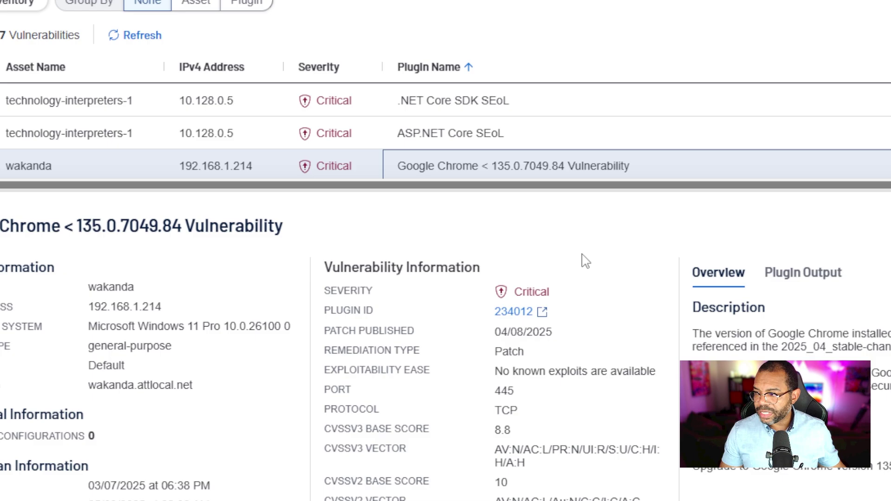
scroll(515, 333, "down", 3)
scroll(516, 333, "up", 2)
scroll(515, 333, "down", 2)
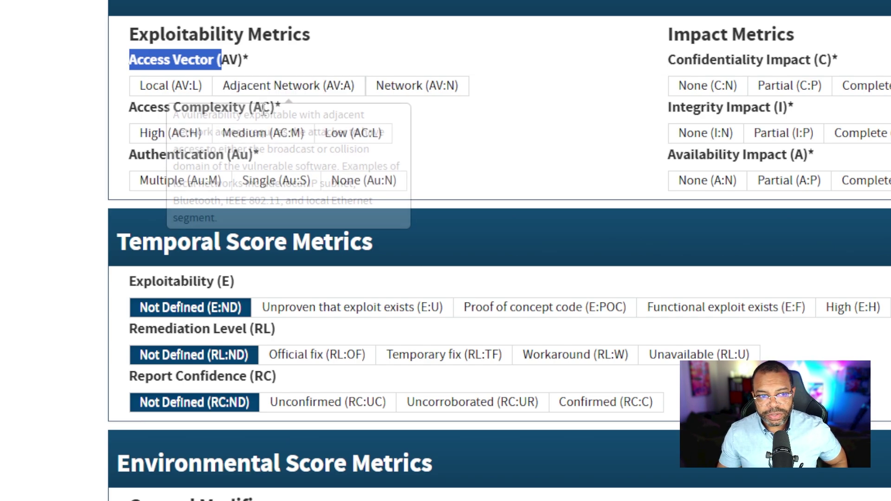
mouse_move(296, 143)
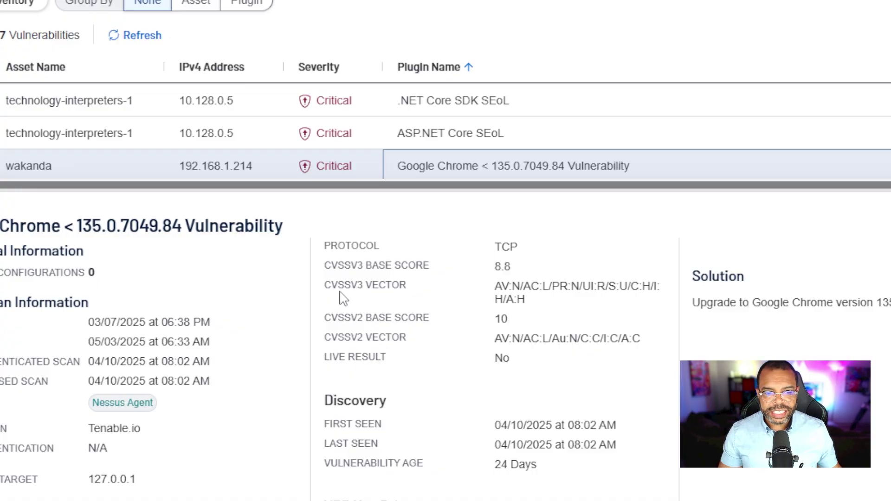
Step: Compare UI:R in the Chrome CVSSv3 vector with the calculator's User Interaction Required option
left_click_drag(339, 287, 406, 290)
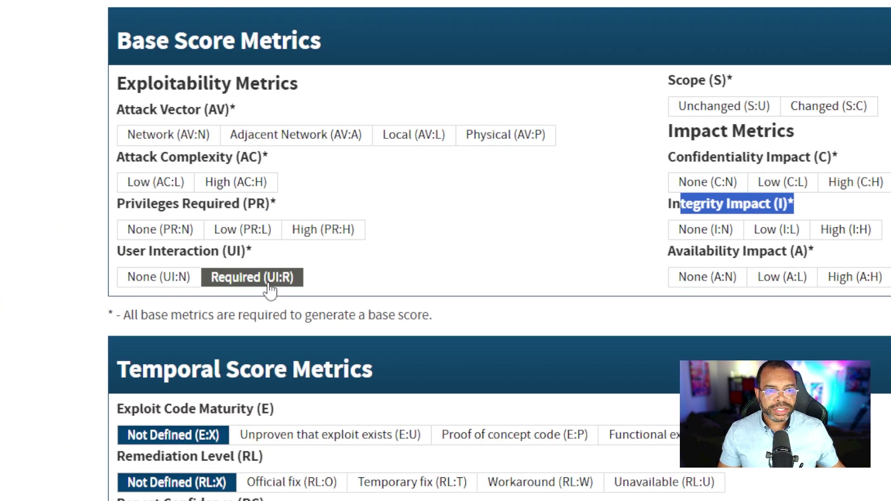
mouse_move(273, 287)
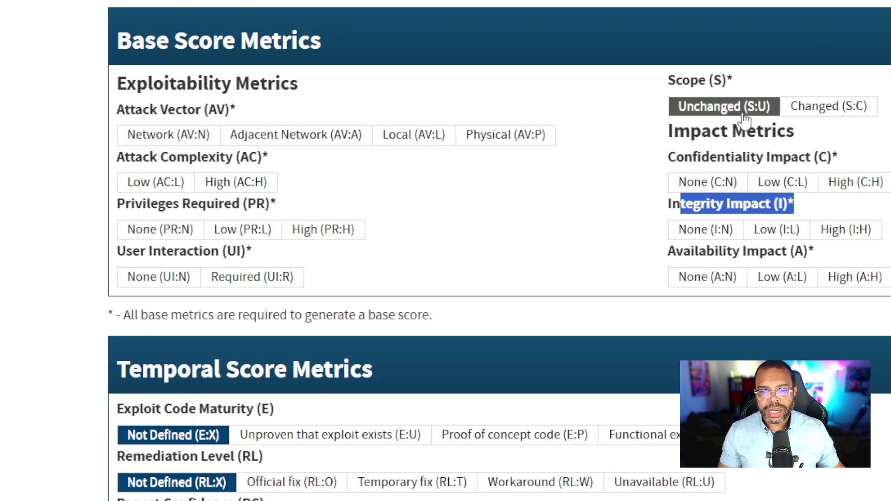
mouse_move(827, 106)
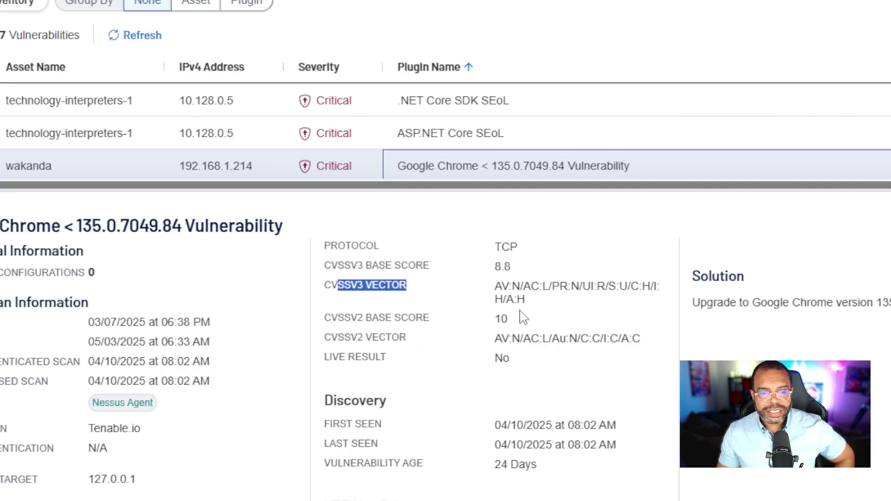
Step: Read the High Access Complexity explanation, then match Au:N and C:C in the Chrome CVSSv2 vector
scroll(501, 283, "down", 2)
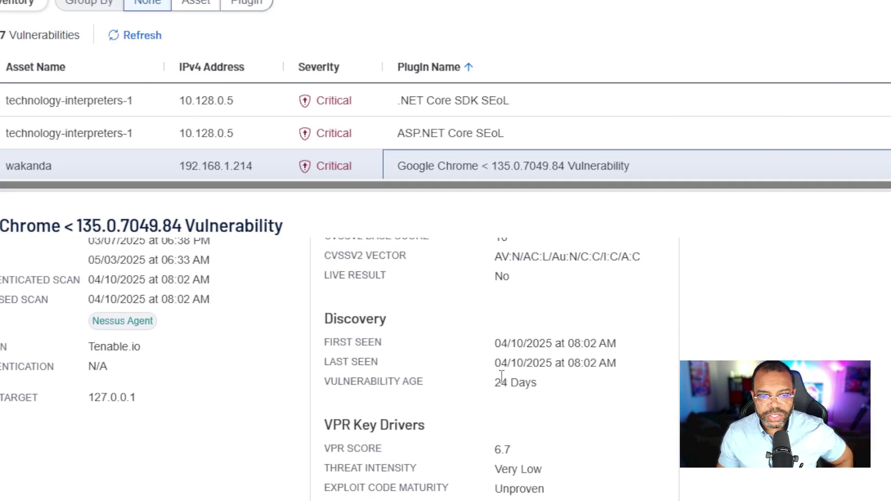
scroll(501, 376, "up", 2)
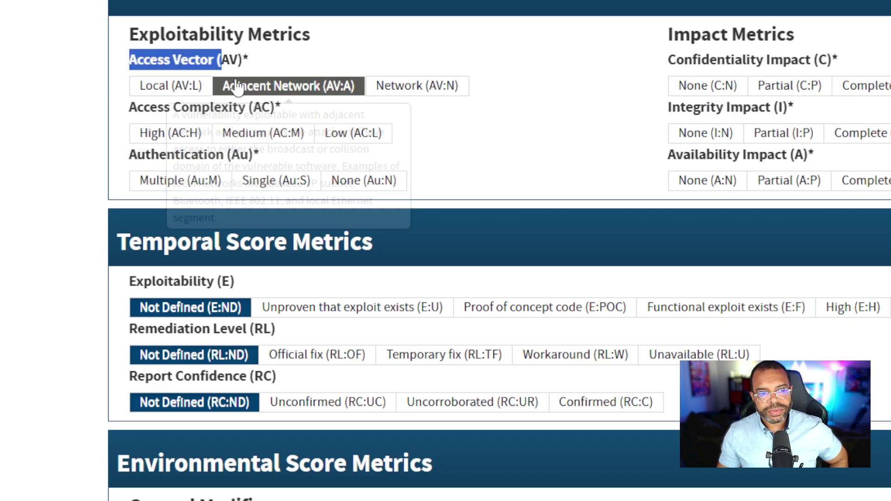
left_click(212, 133)
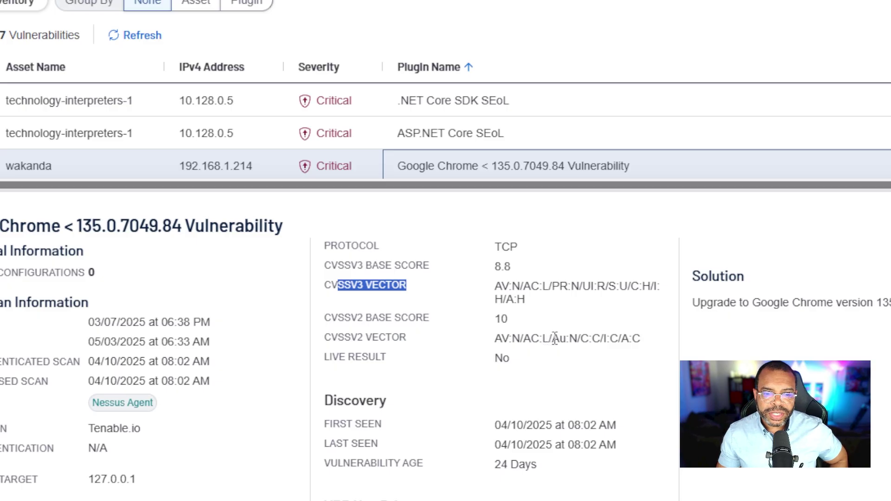
left_click_drag(553, 339, 580, 338)
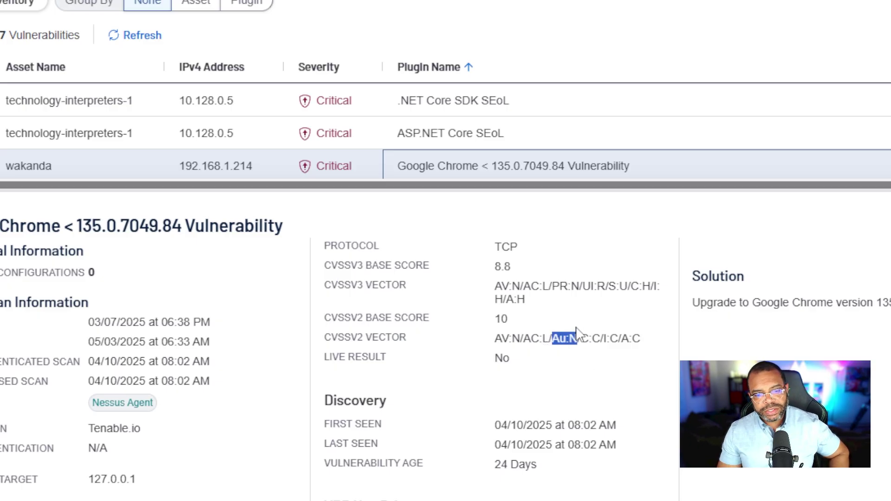
left_click_drag(581, 338, 594, 341)
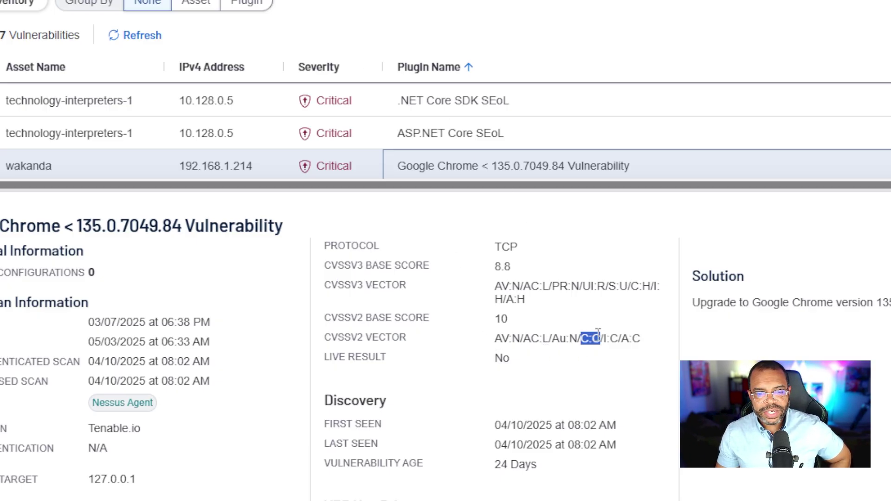